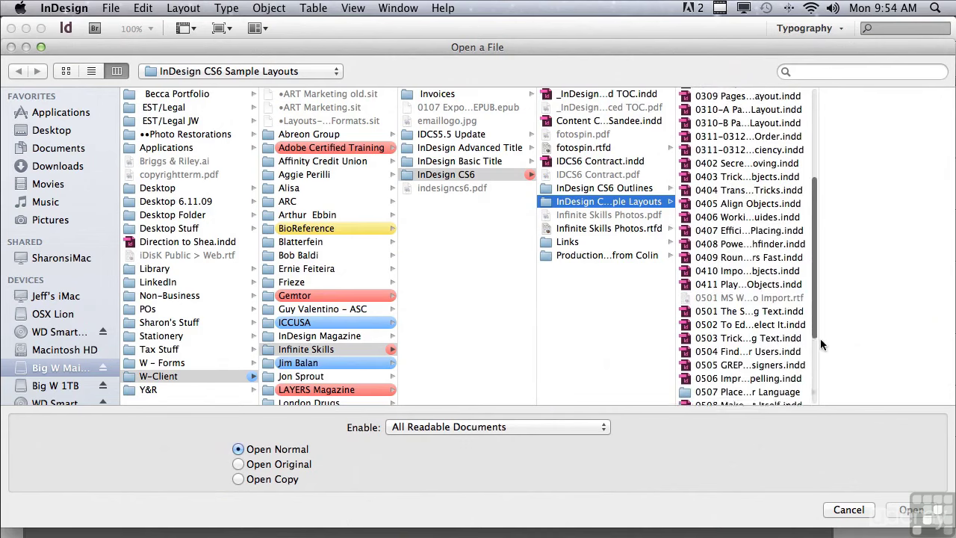
- Open the document 0505 GREP for Designers.indd from the InDesign CS6 Sample Layouts folder
click(761, 340)
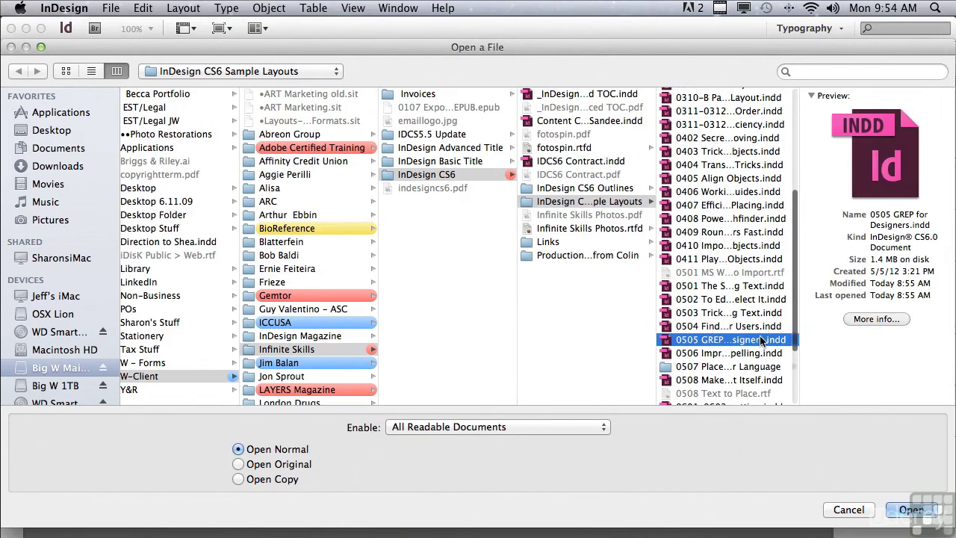
click(896, 509)
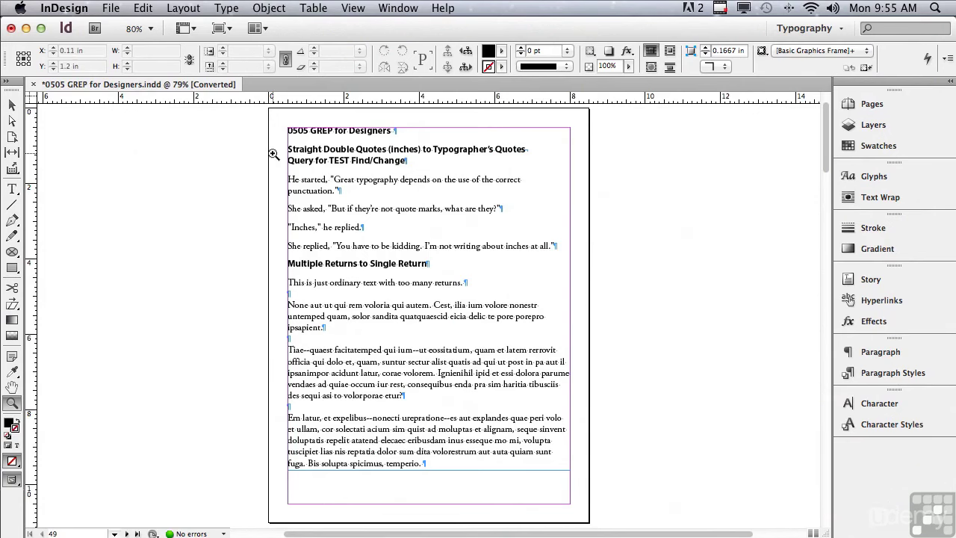
- Bring up Find/Change for the document and set it to GREP searching
click(147, 11)
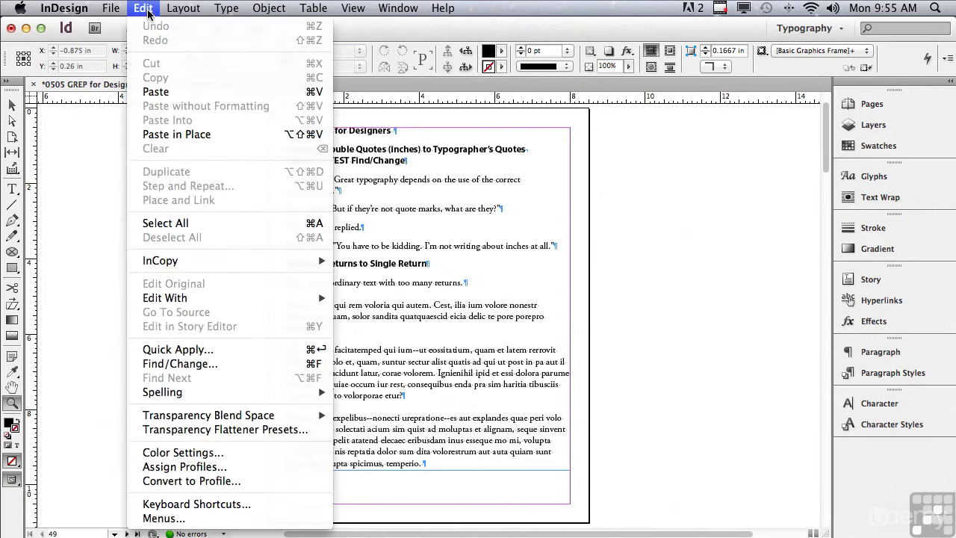
click(188, 367)
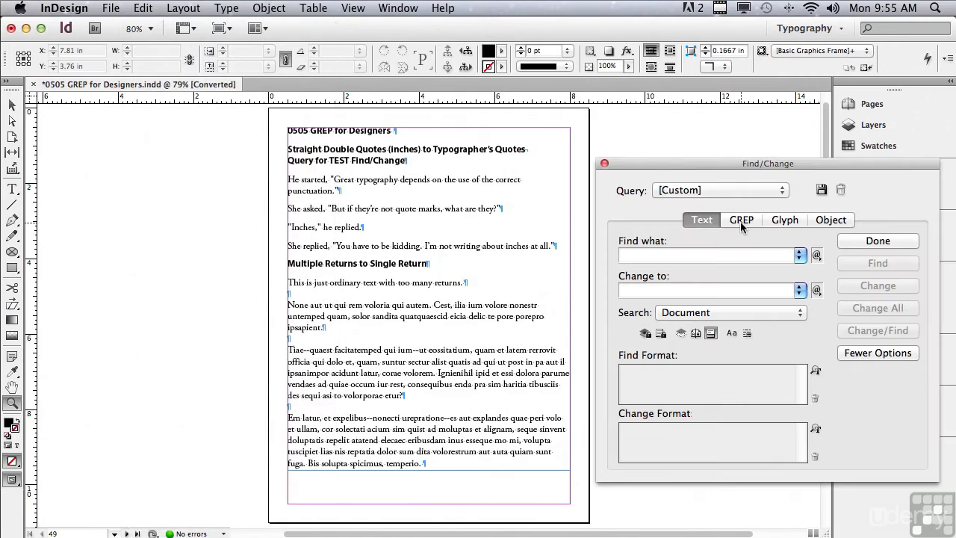
click(740, 221)
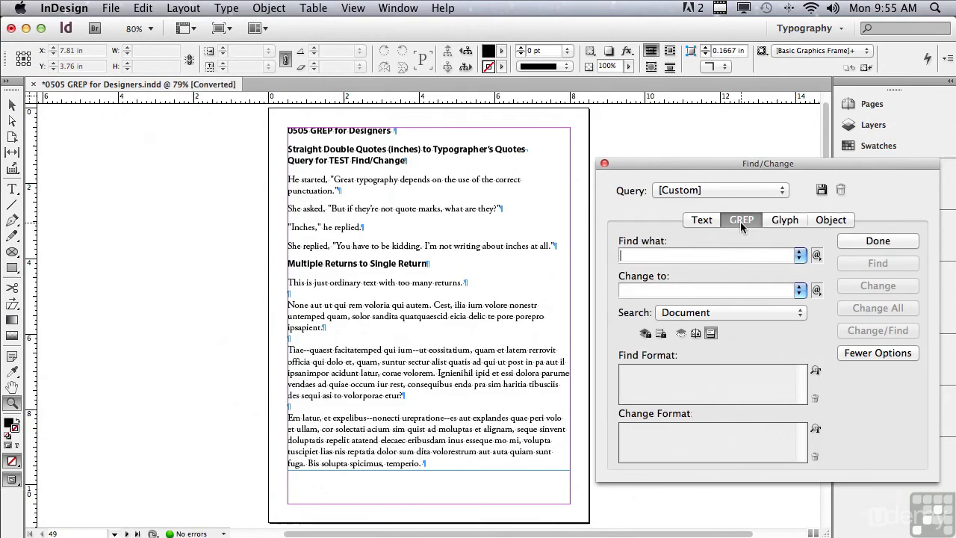
- Load the Dash Dash to Em-dash query and replace the first double hyphen, followed by all remaining ones in the document
click(668, 189)
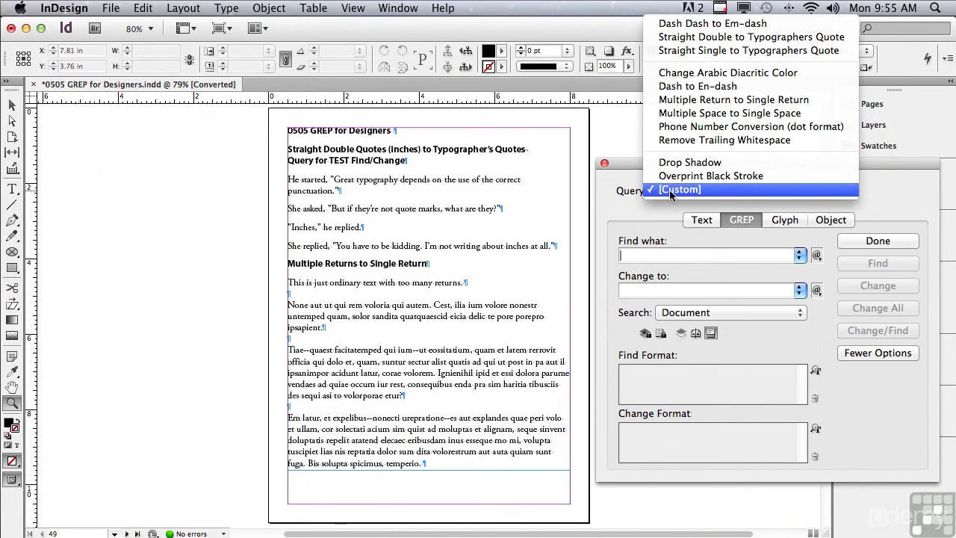
click(662, 23)
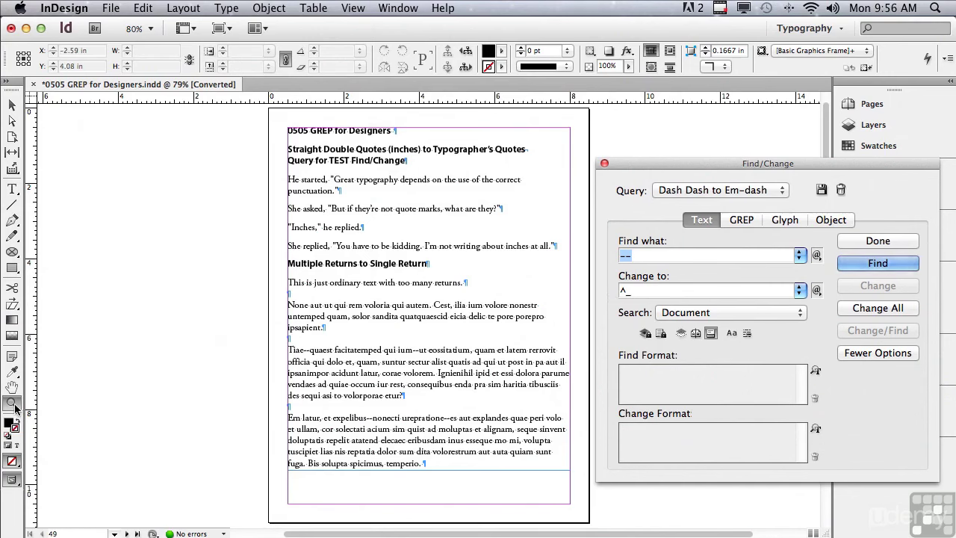
click(264, 108)
drag(263, 109, 802, 451)
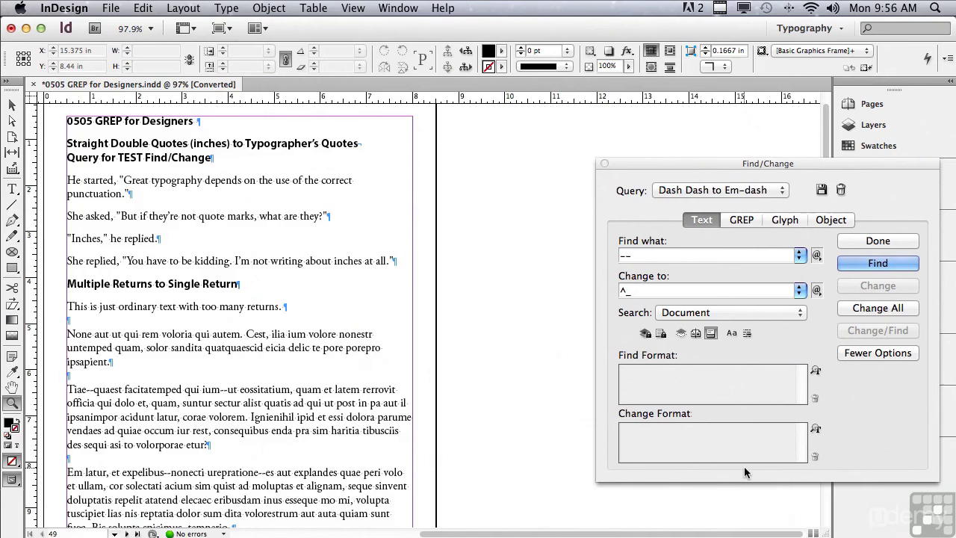
click(858, 265)
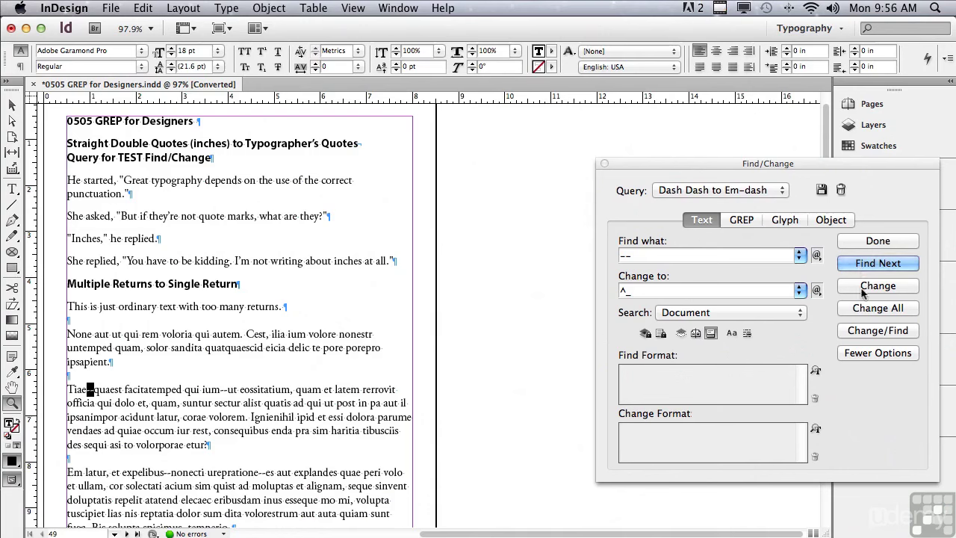
click(863, 289)
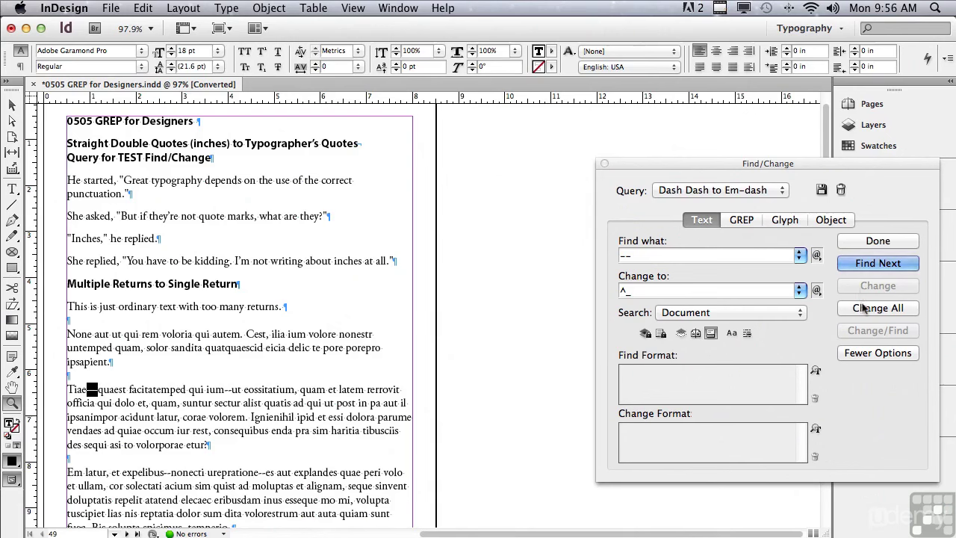
click(862, 312)
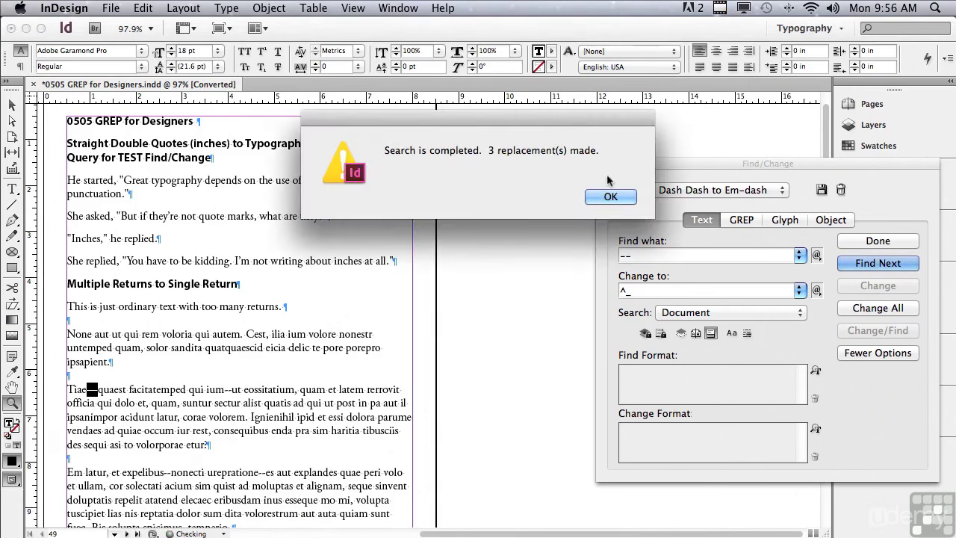
click(608, 197)
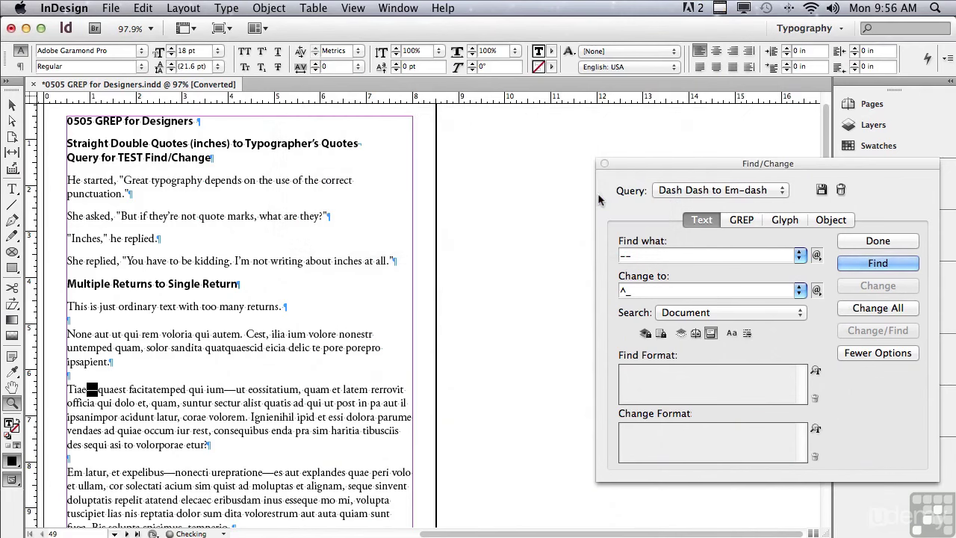
- Load the Straight Double to Typographers Quote query and replace all straight double quotes in the document, starting with the one before "Great"
click(669, 191)
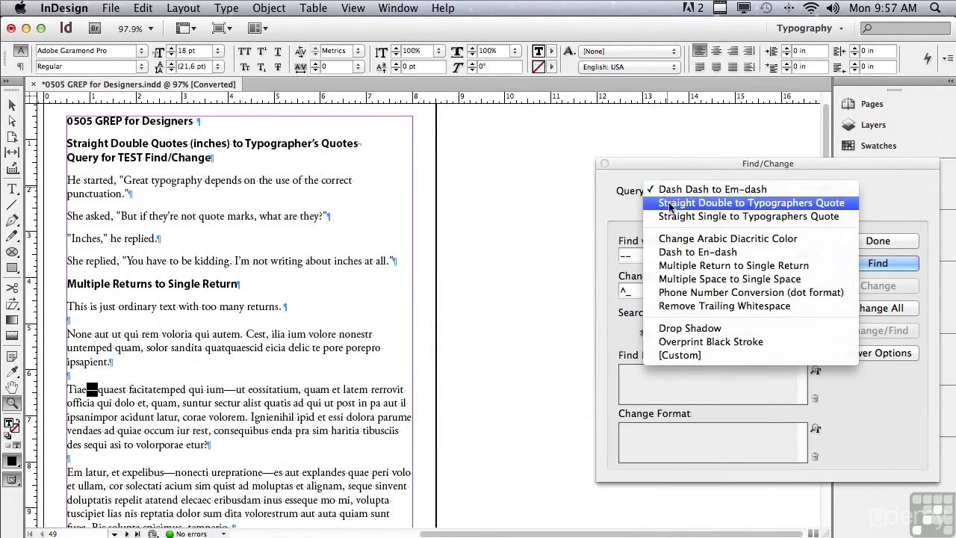
click(670, 203)
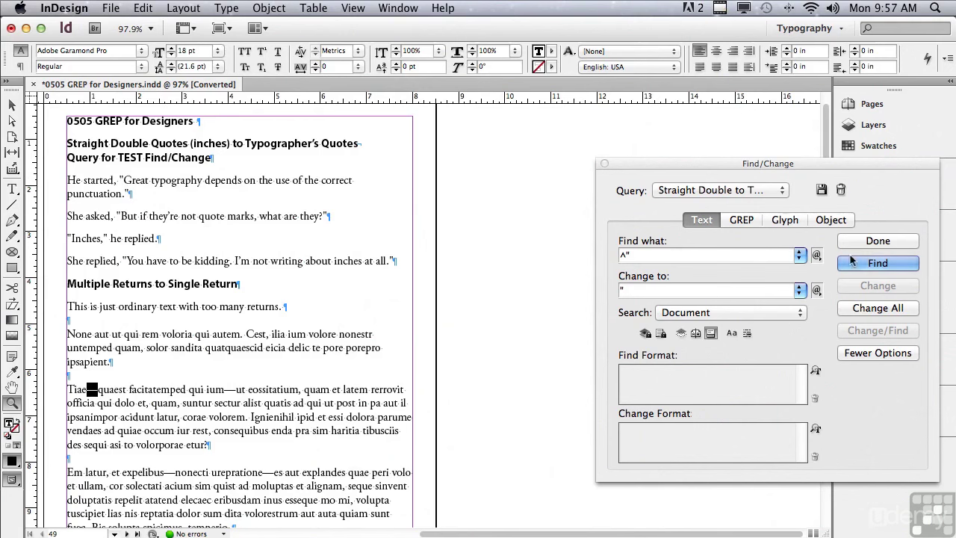
click(877, 263)
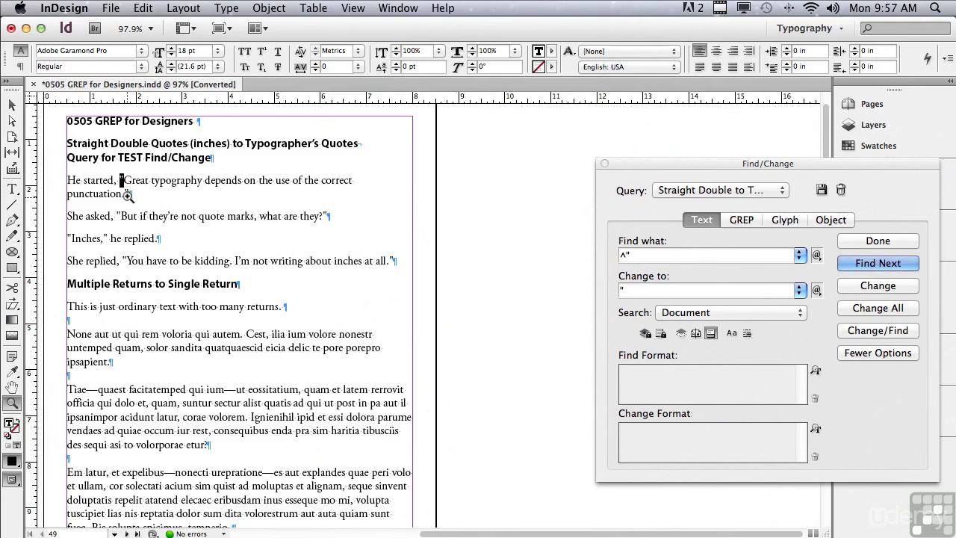
click(851, 289)
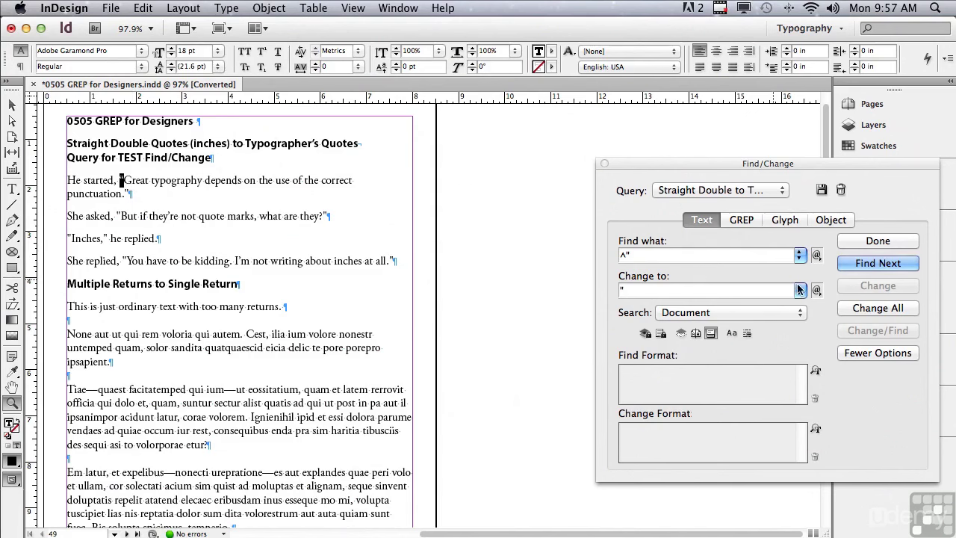
click(896, 314)
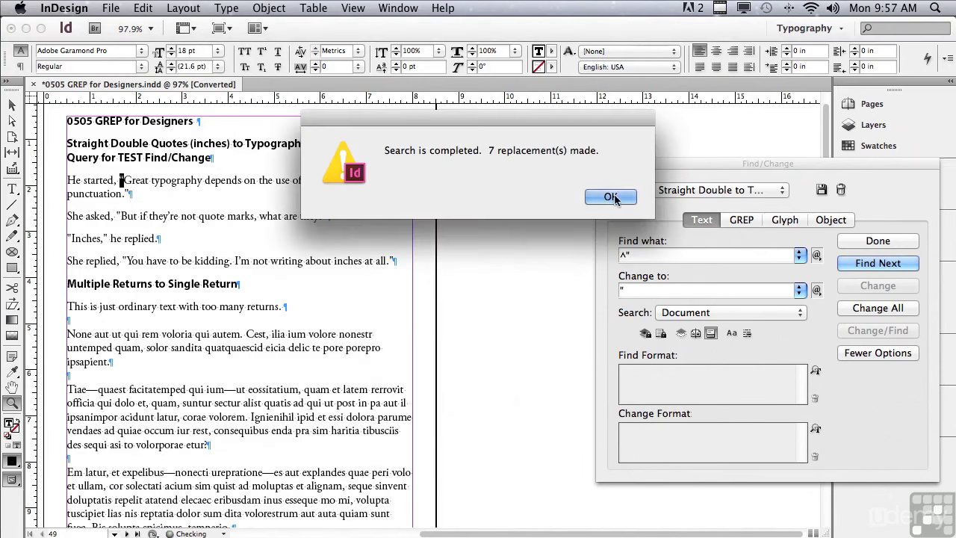
click(613, 196)
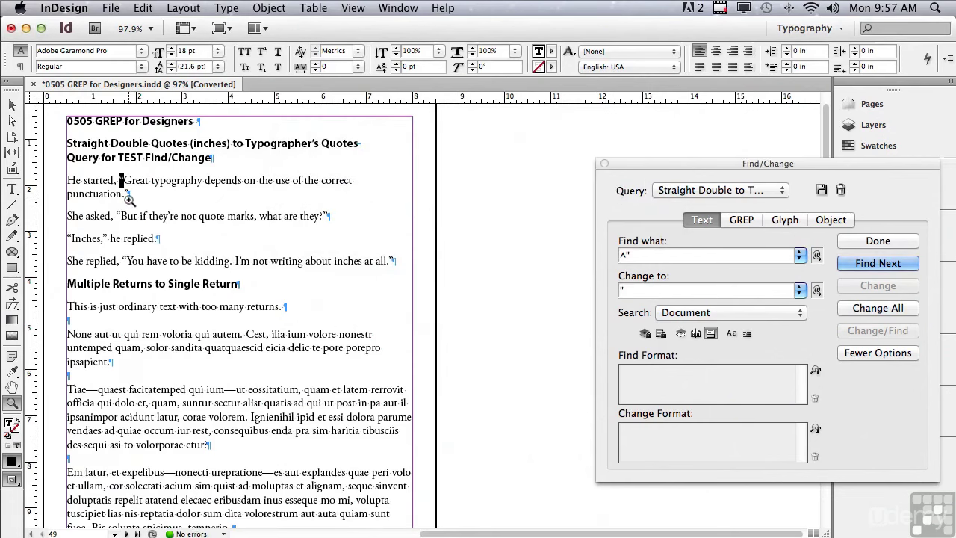
- Search the document for matches with the GREP query Dash to En-dash
click(743, 221)
click(695, 191)
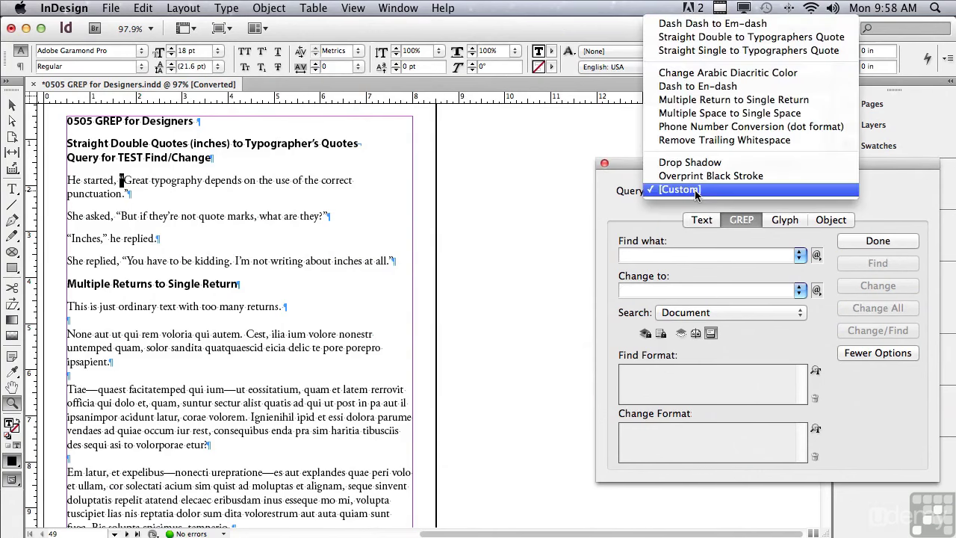
click(674, 89)
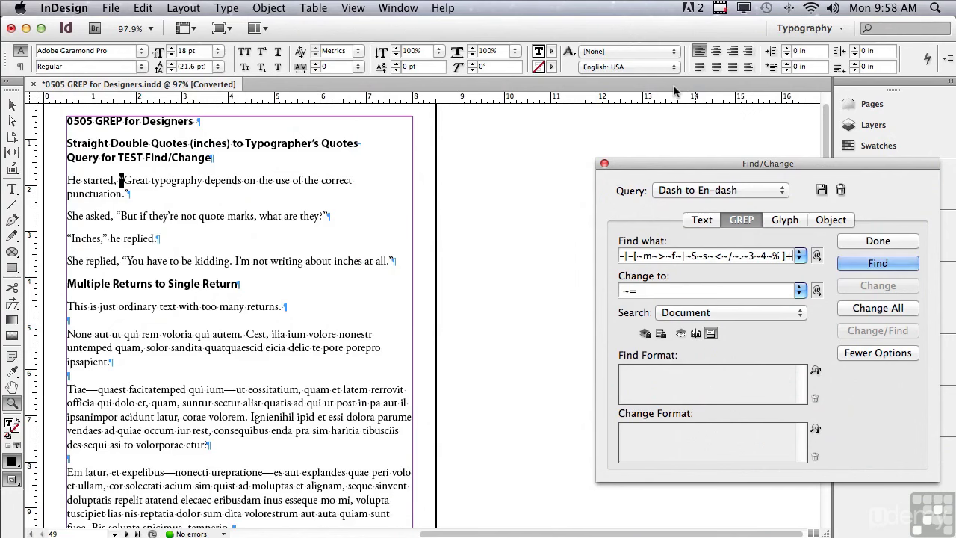
click(879, 265)
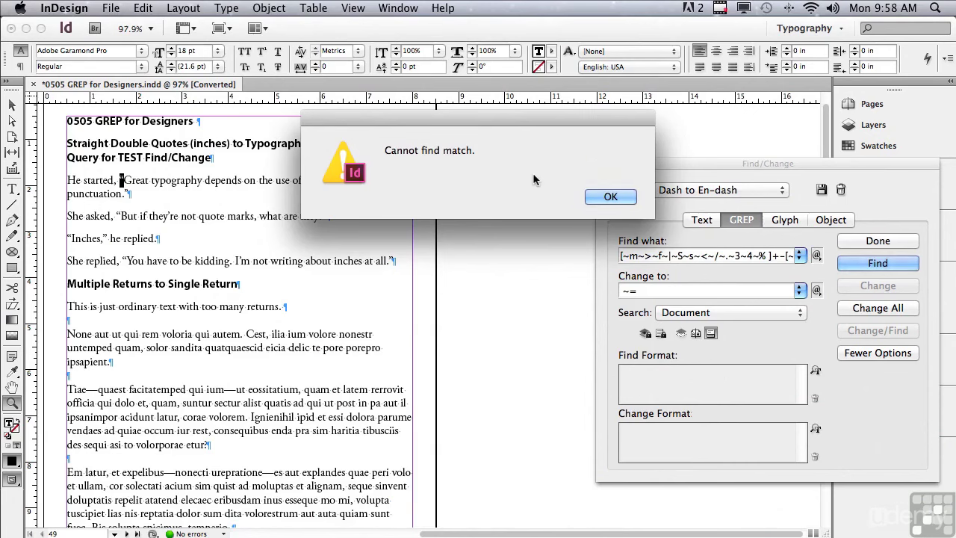
click(591, 194)
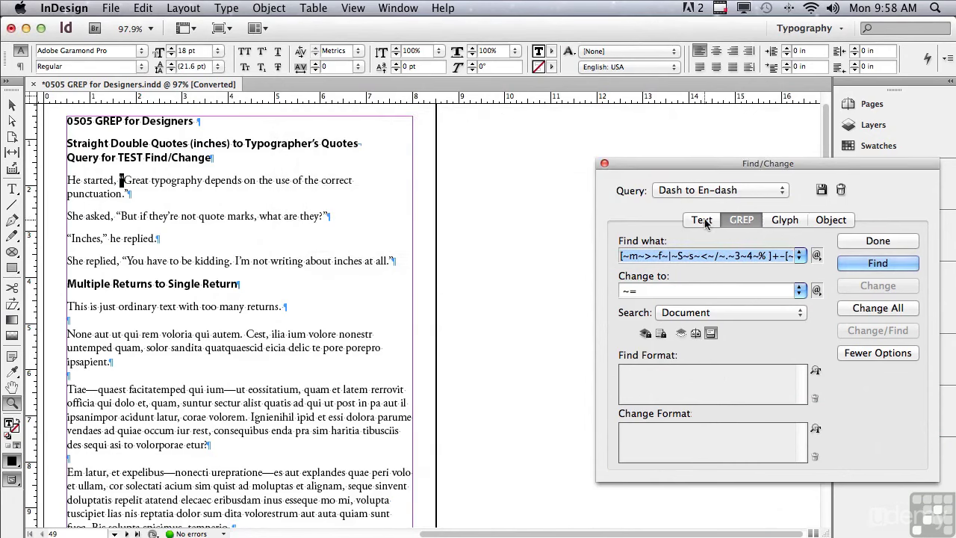
- Load the Multiple Return to Single Return query and reduce all repeated paragraph returns in the document to single ones
click(684, 196)
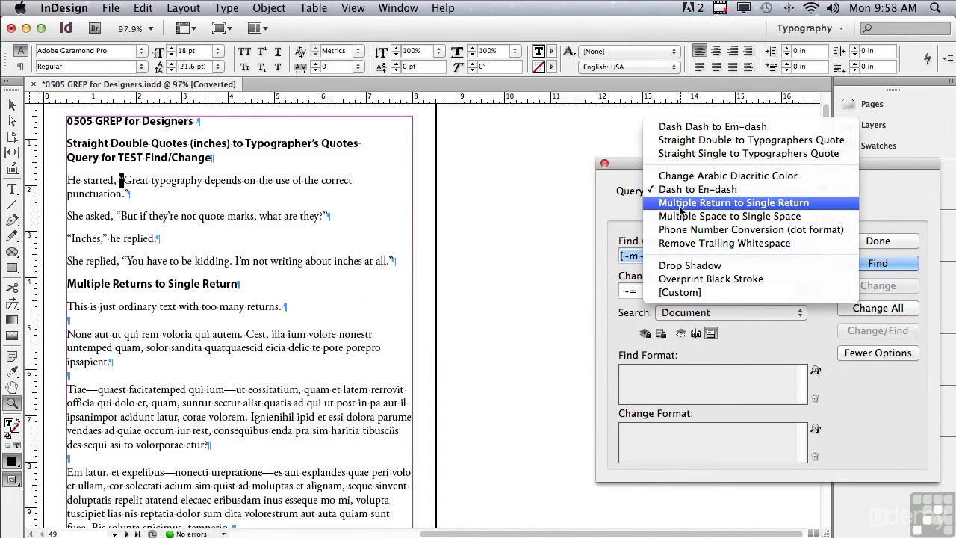
click(680, 210)
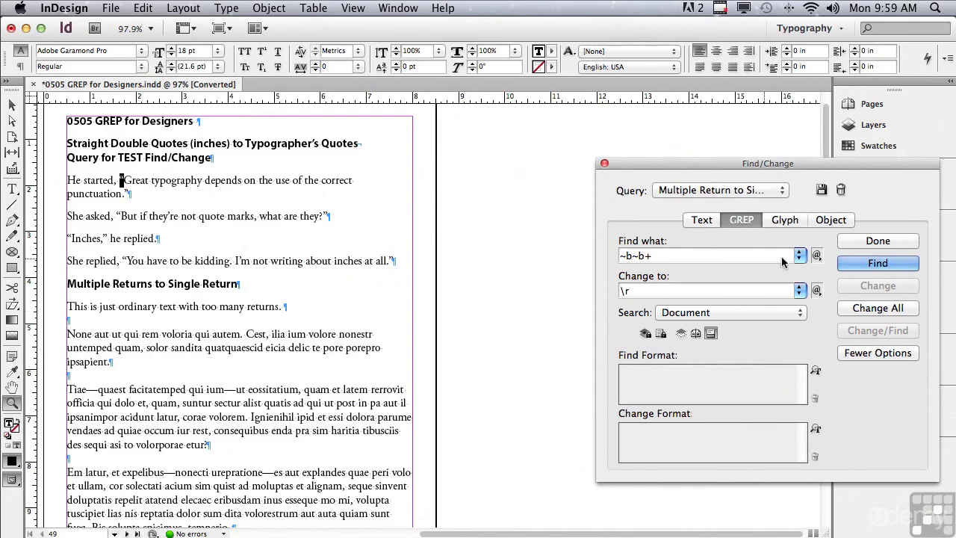
click(843, 269)
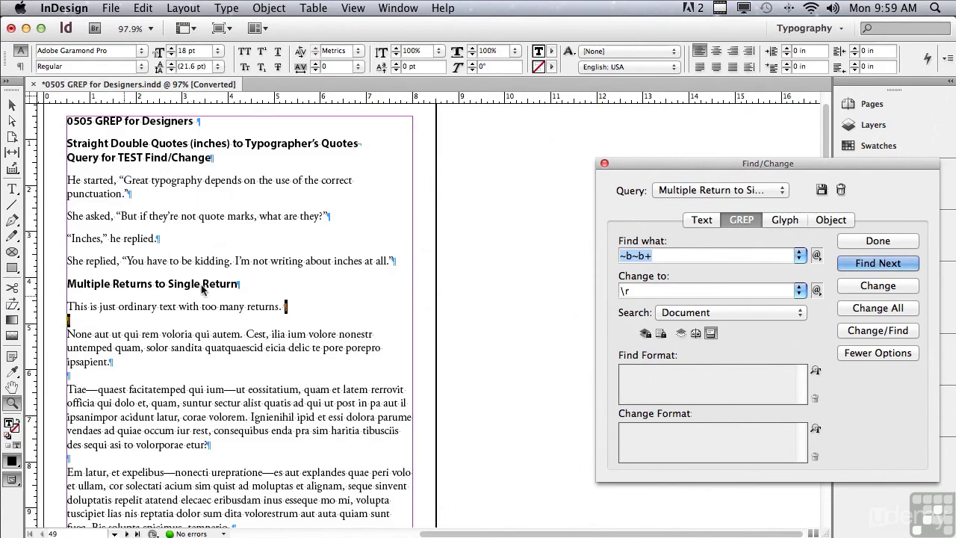
click(875, 286)
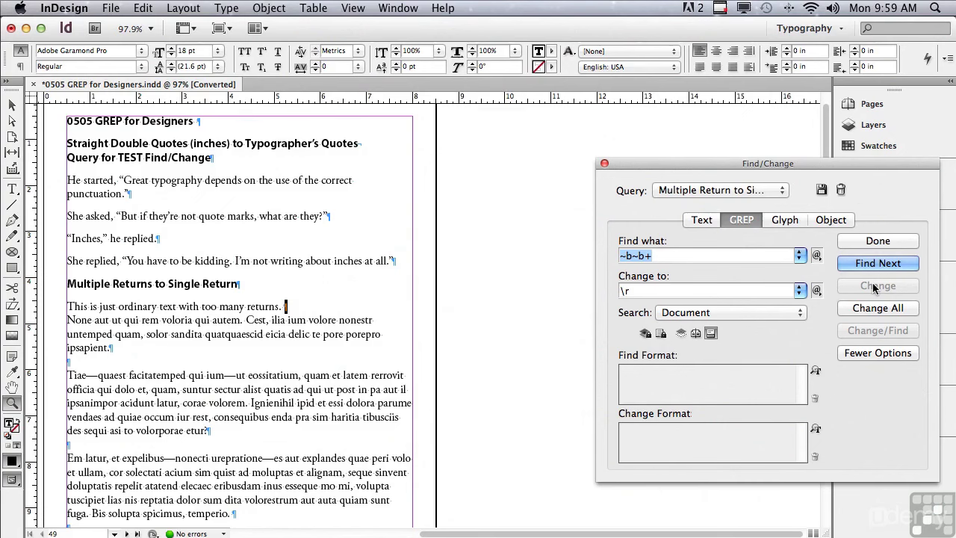
click(866, 312)
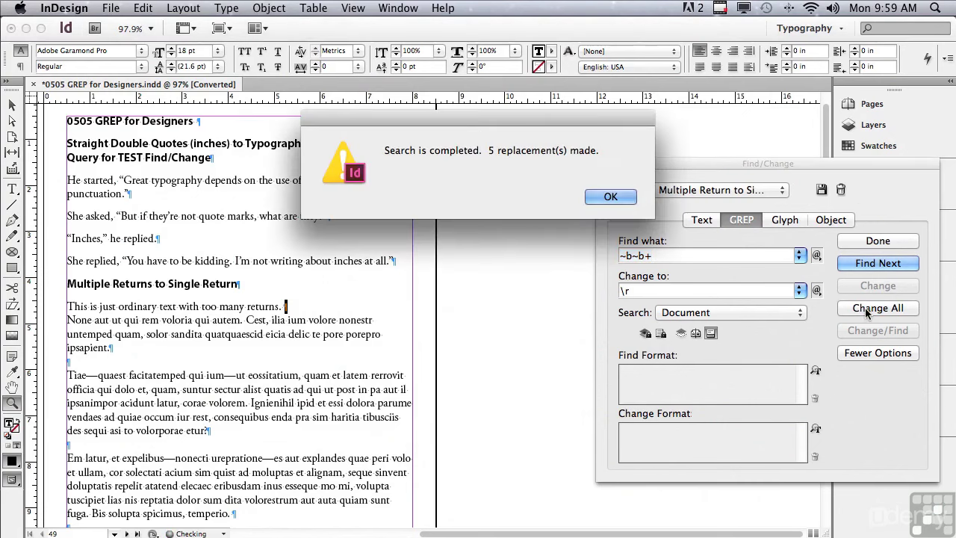
click(609, 197)
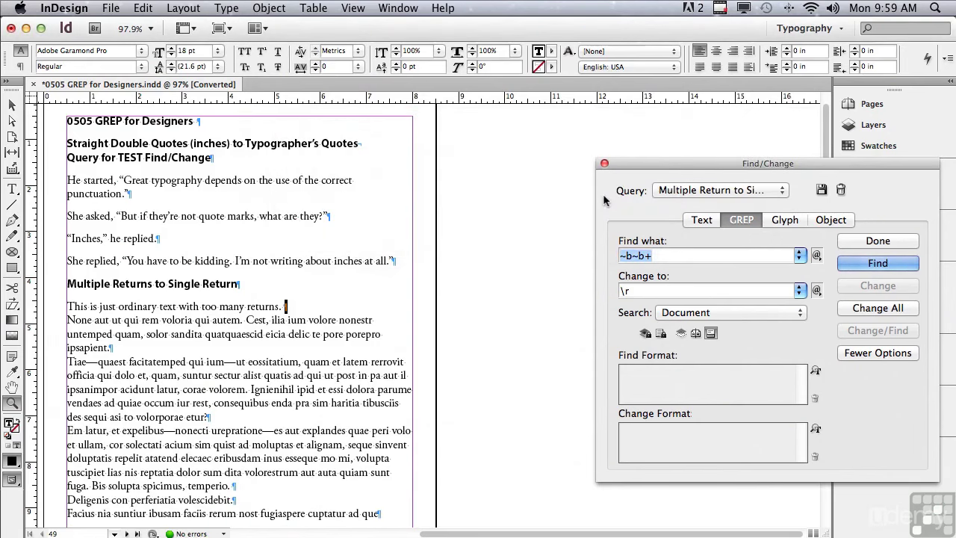
- Load the Multiple Space to Single Space query and replace its first match, the spaces ending the first paragraph under "Removing Trailing White Space"
click(660, 191)
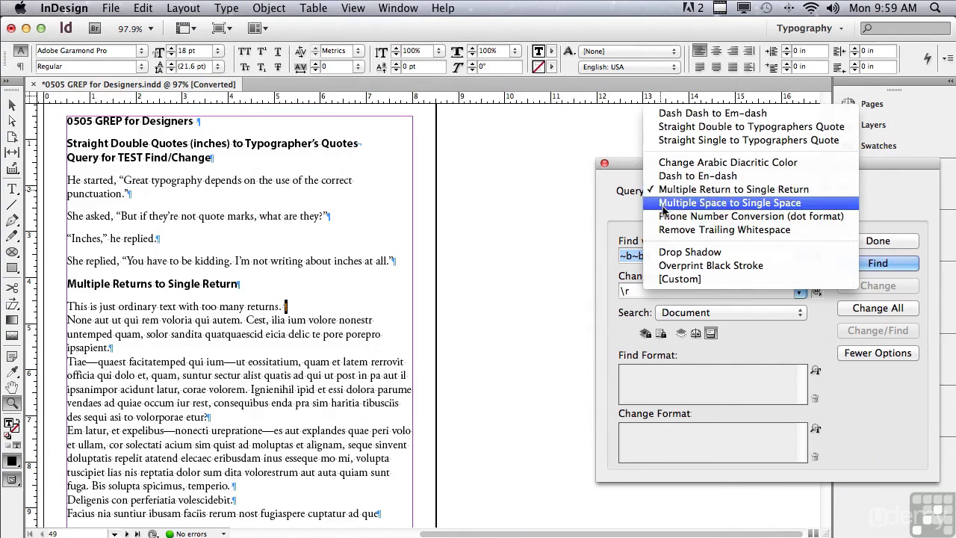
click(663, 203)
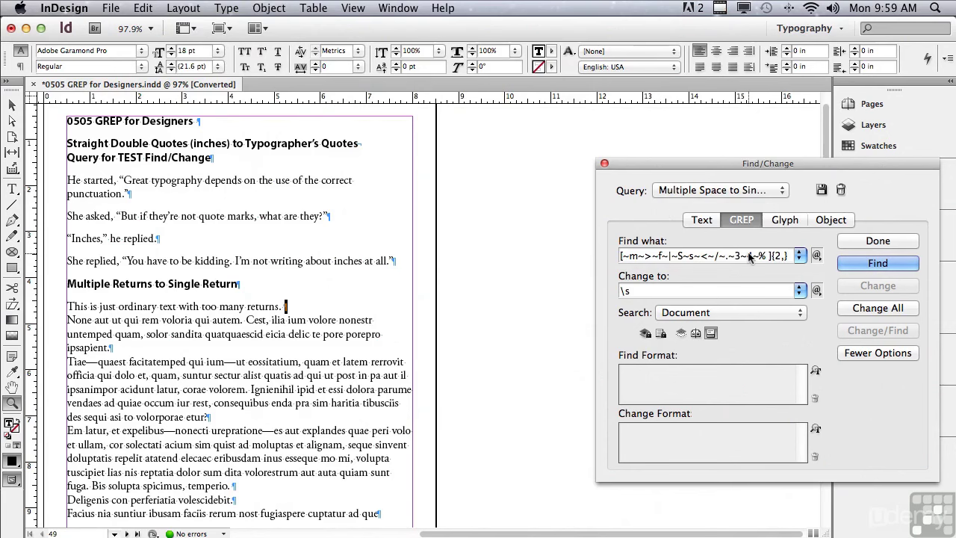
key(Return)
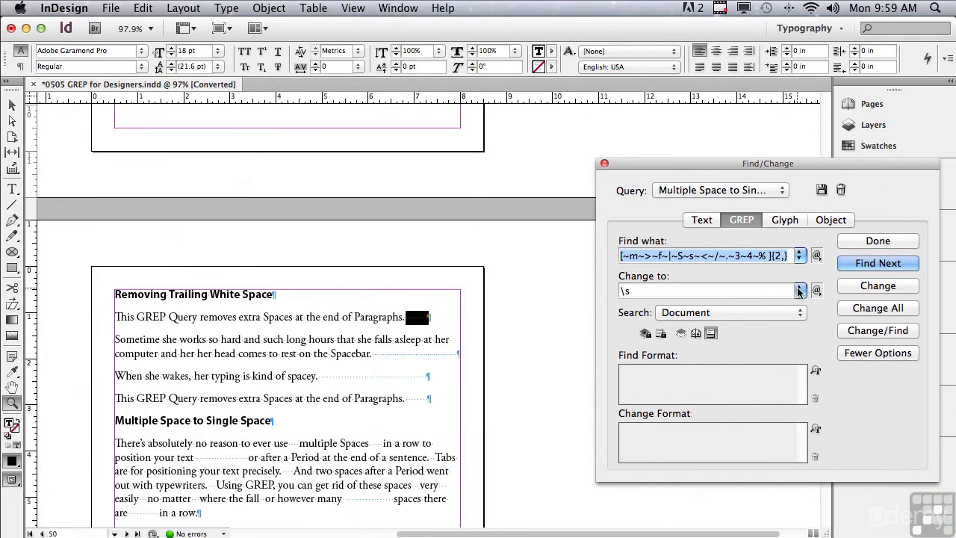
click(877, 286)
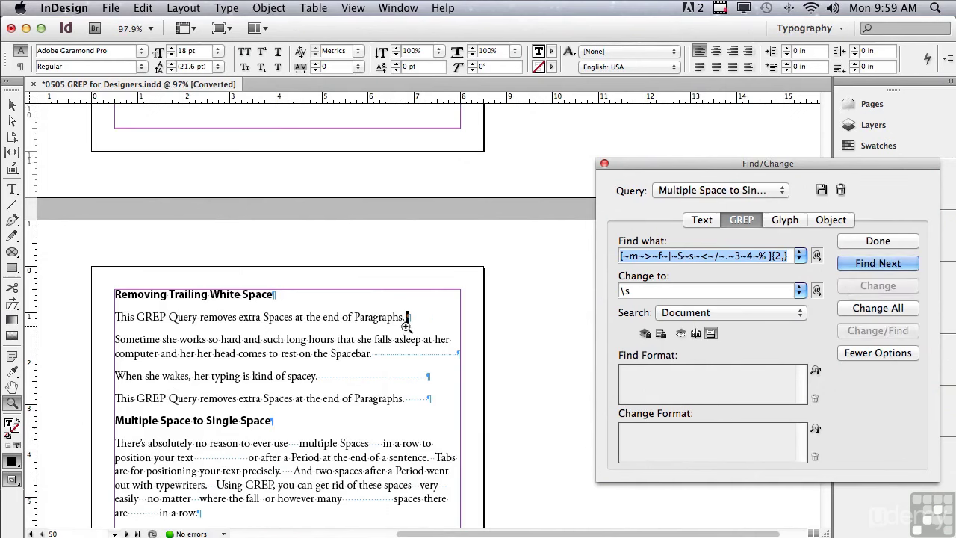
- Skip the remaining trailing-space matches and reduce the first three multiple-space gaps under "Multiple Space to Single Space" to single spaces, one by one
click(865, 264)
click(865, 264)
click(865, 264)
click(865, 263)
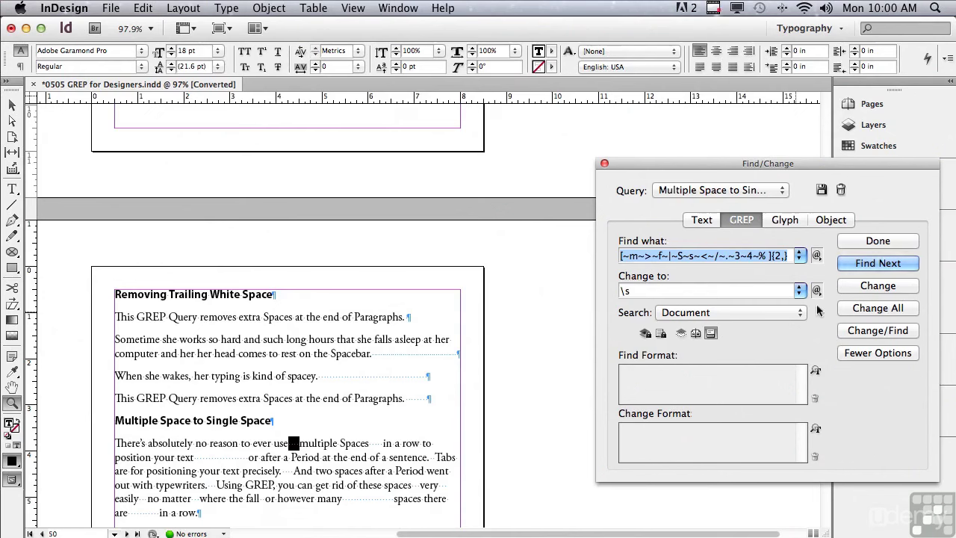
click(848, 289)
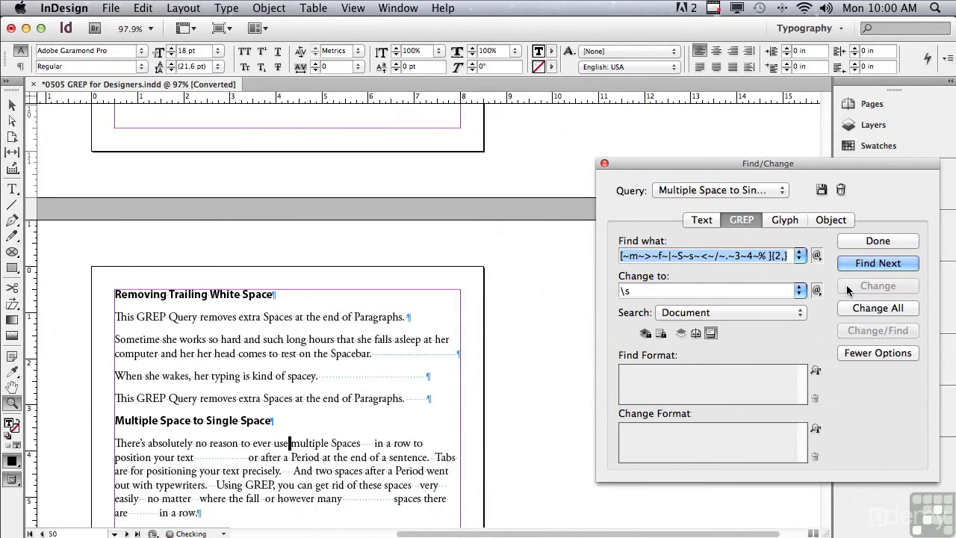
click(850, 264)
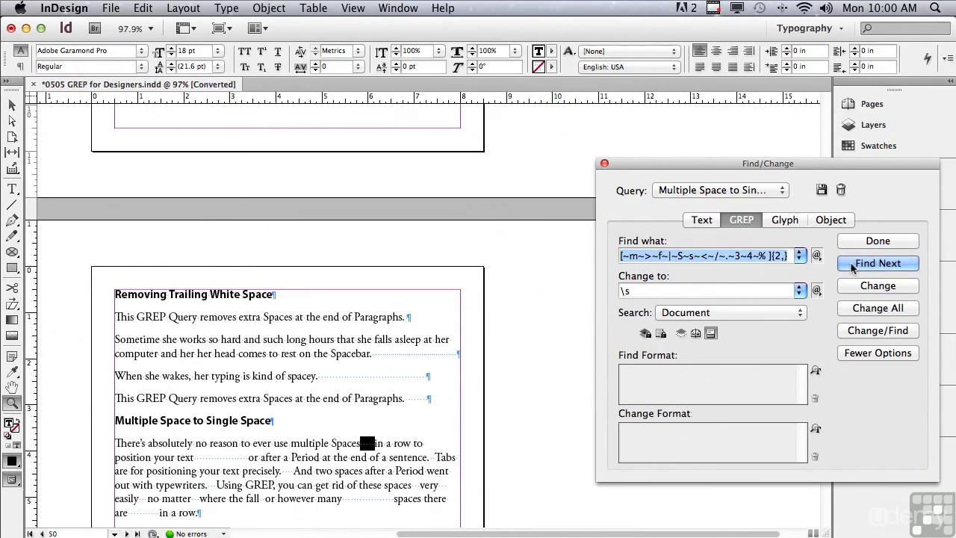
click(855, 286)
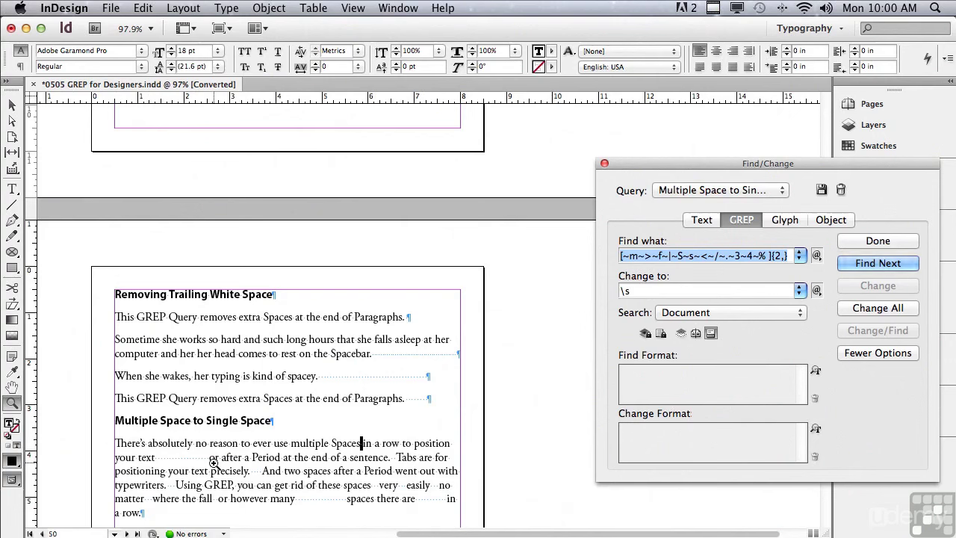
click(848, 264)
click(877, 285)
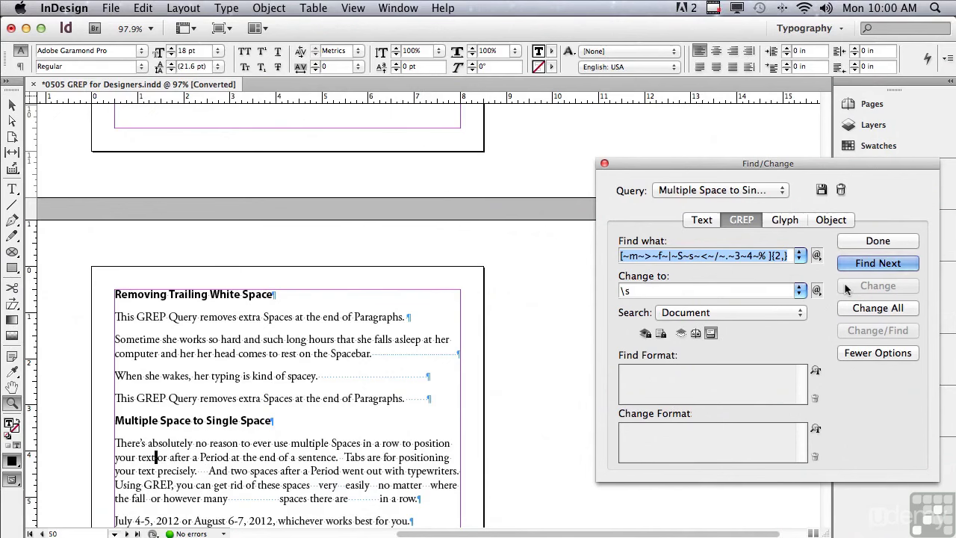
- Load the Remove Trailing Whitespace query and remove all trailing spaces in the document, starting with those after "Spacebar." above "Phone Number Conversion"
click(681, 191)
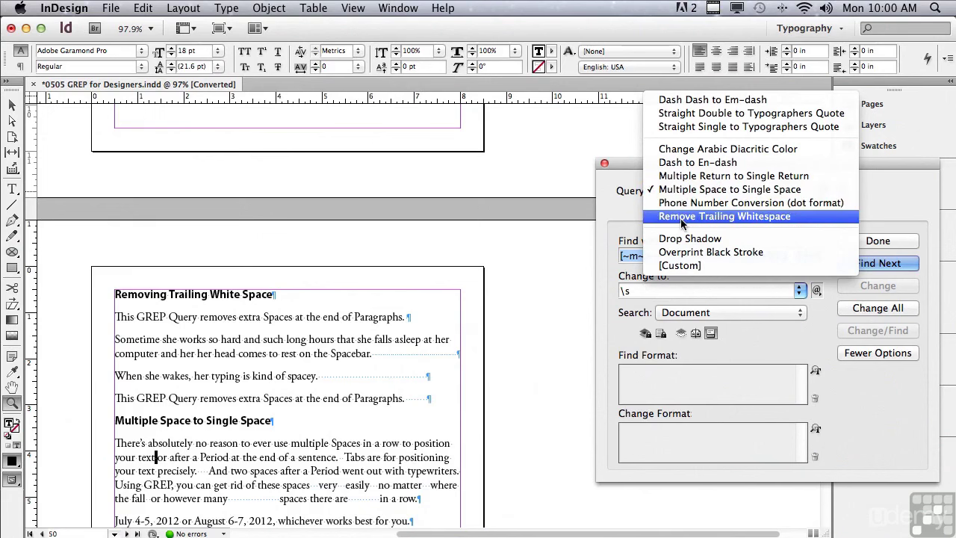
click(680, 217)
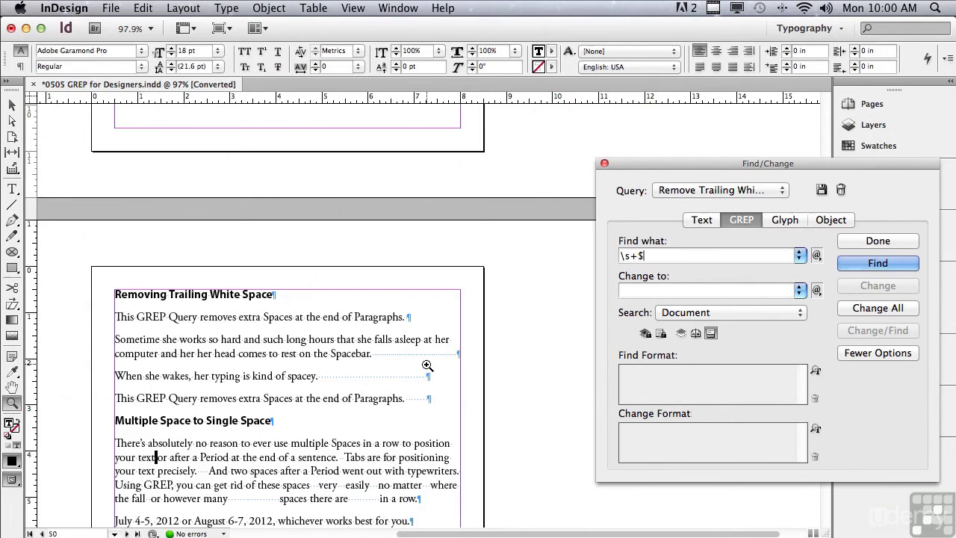
click(871, 263)
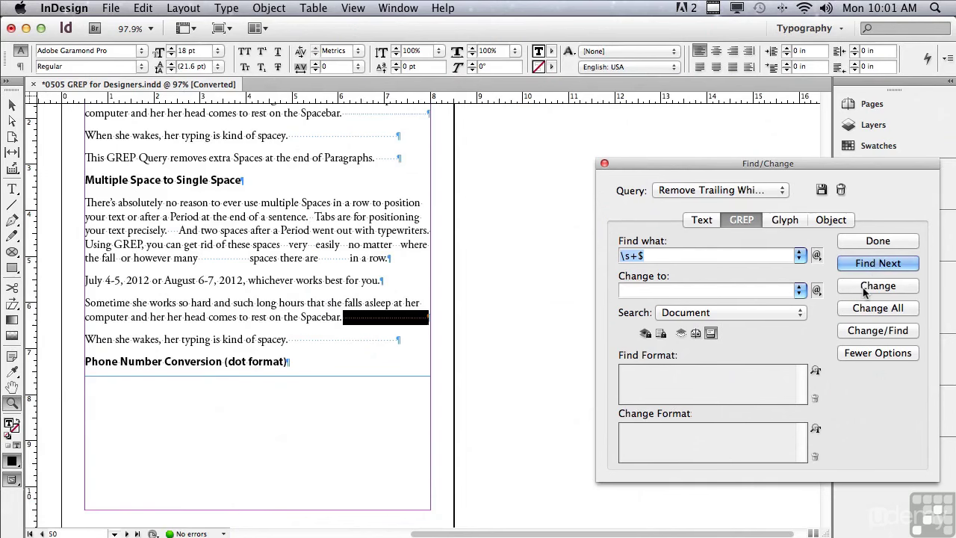
click(862, 288)
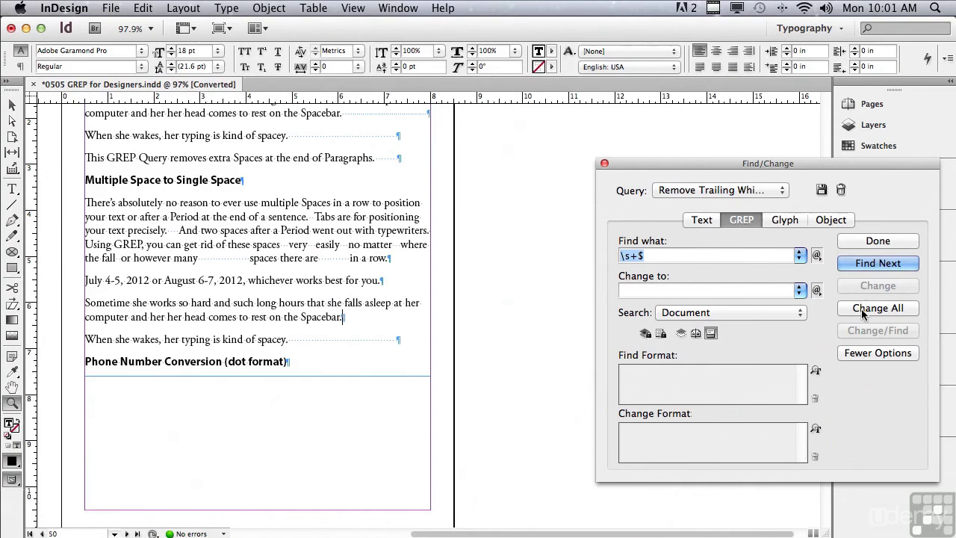
click(861, 309)
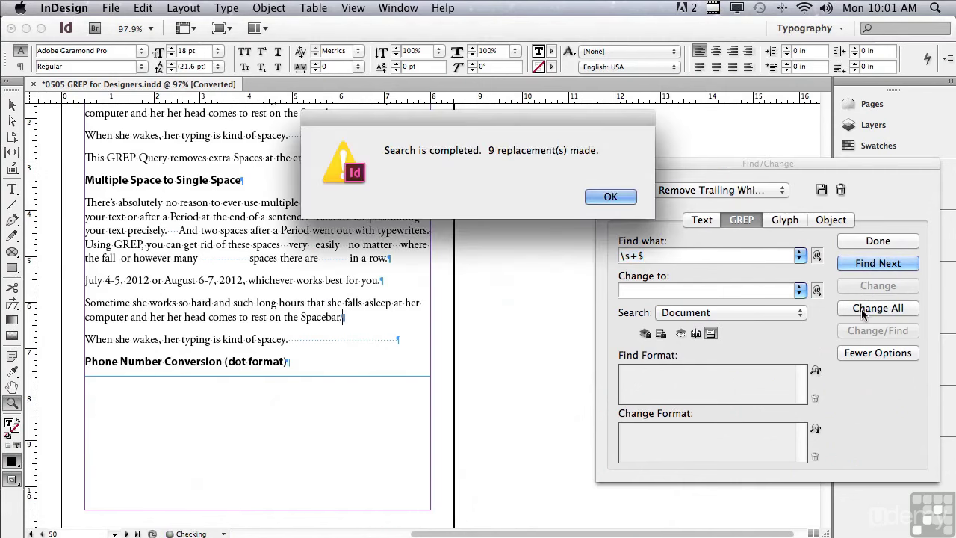
click(597, 194)
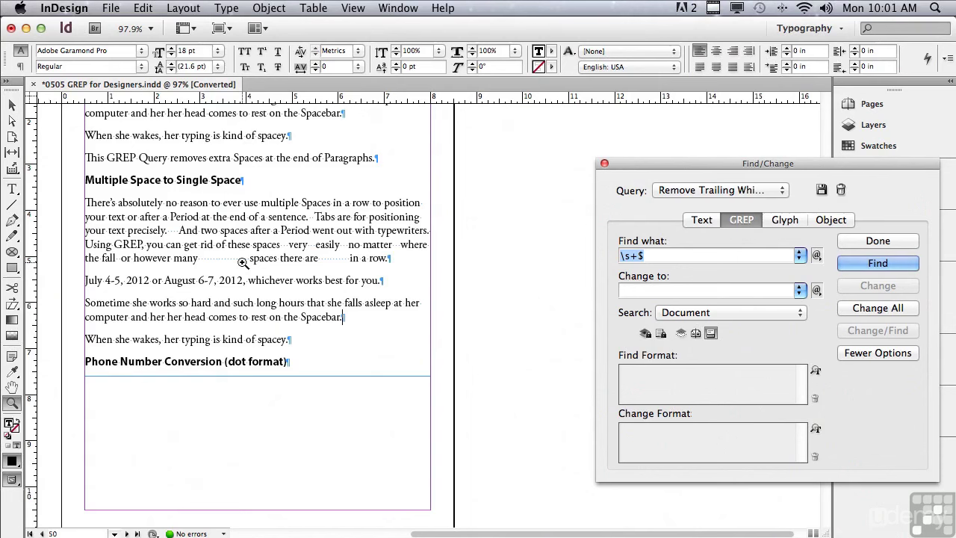
- Reload the Multiple Space to Single Space query and reduce all remaining multiple spaces in the document to single ones
click(674, 192)
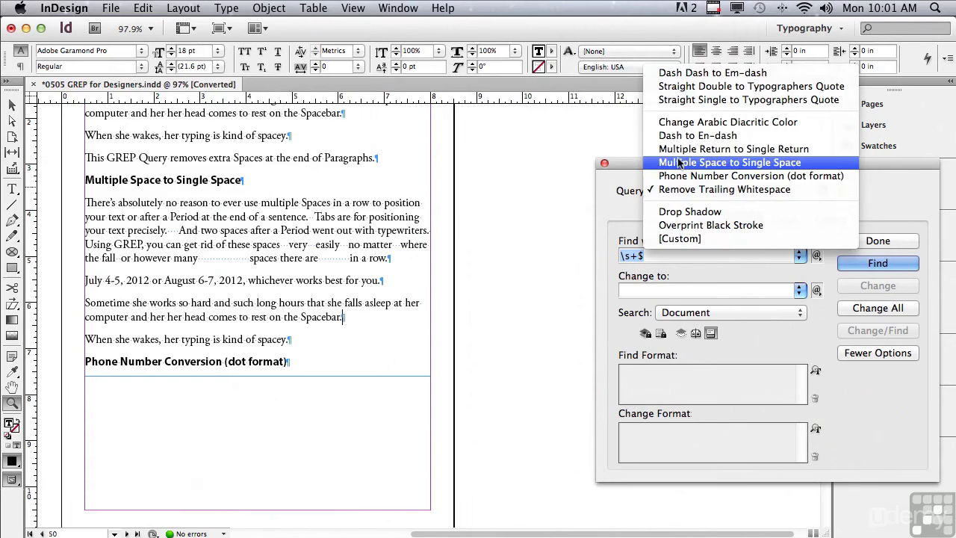
click(677, 162)
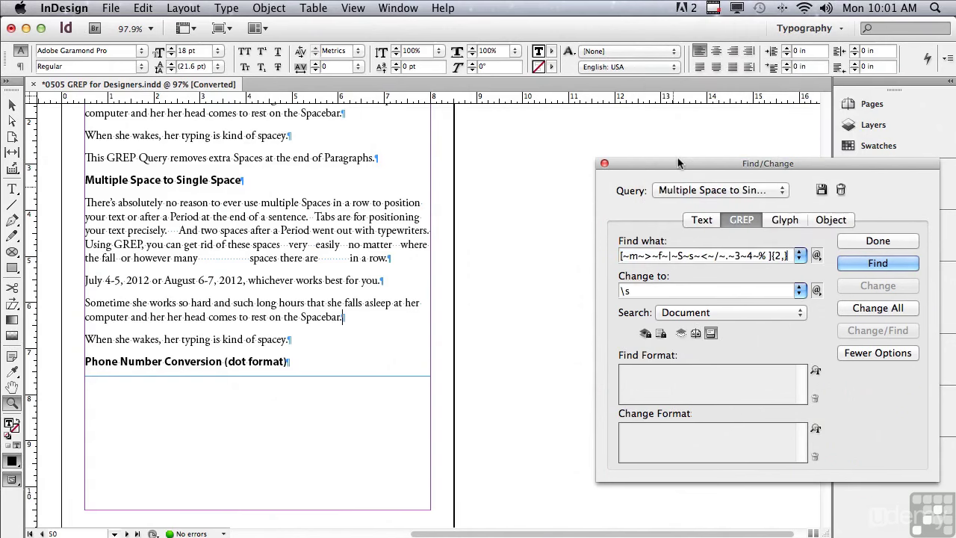
click(877, 262)
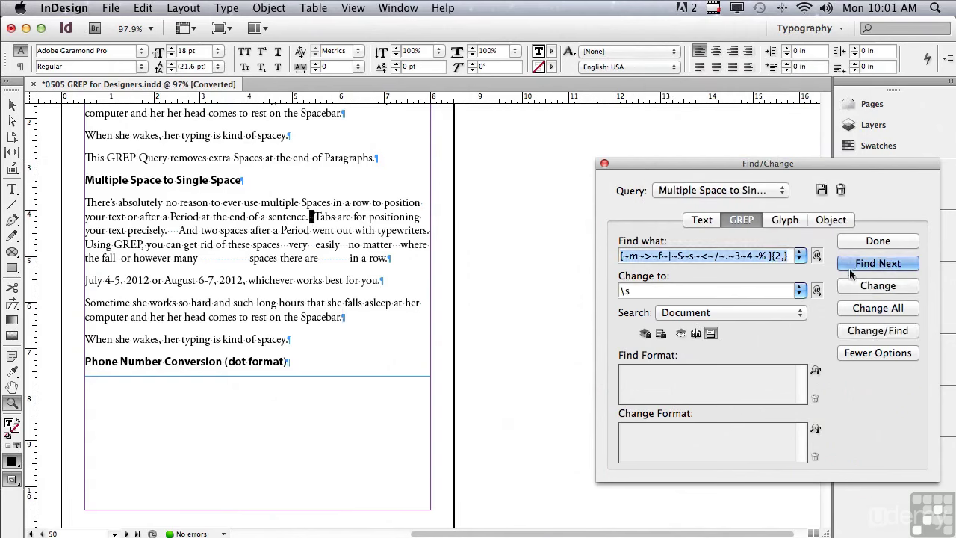
click(855, 309)
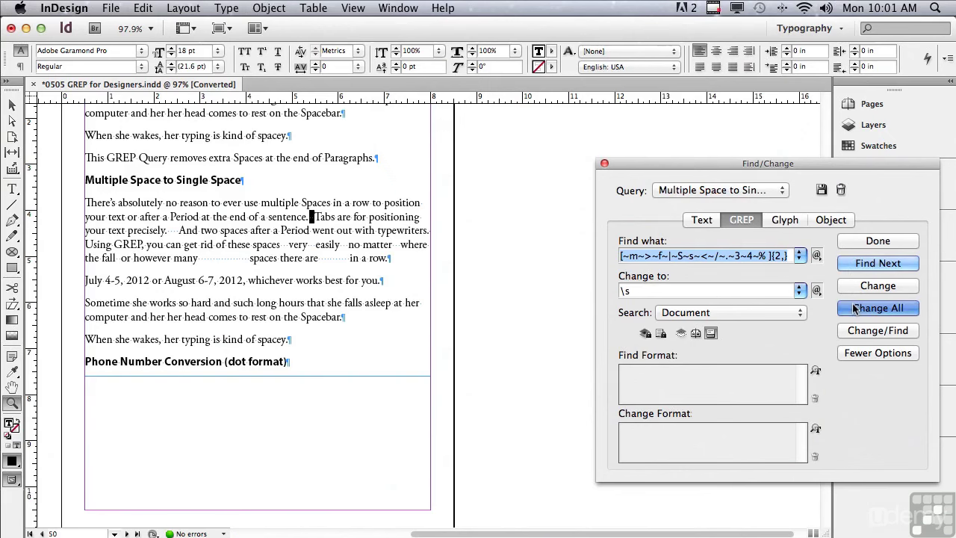
click(609, 196)
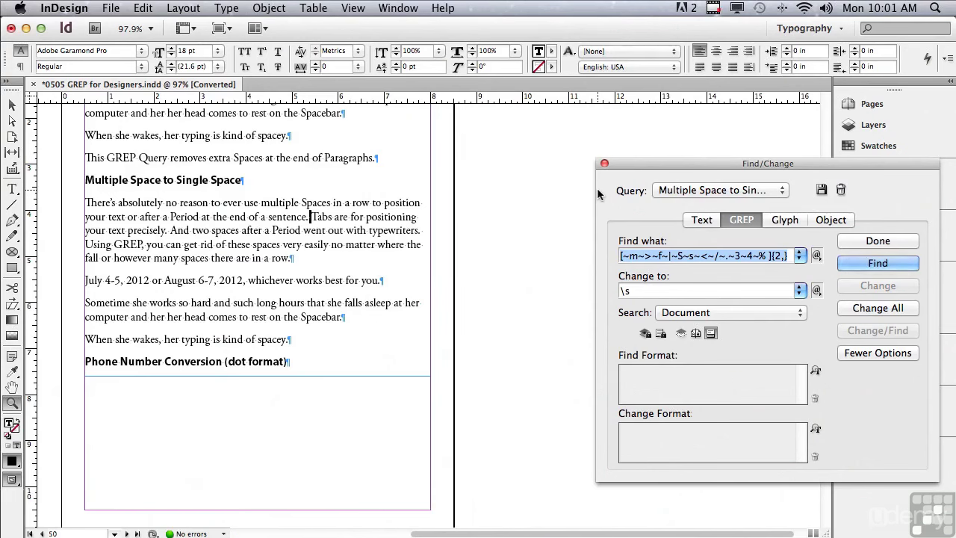
- Load the Phone Number Conversion (dot format) query and convert the first listed phone number, followed by all others in the document
click(666, 191)
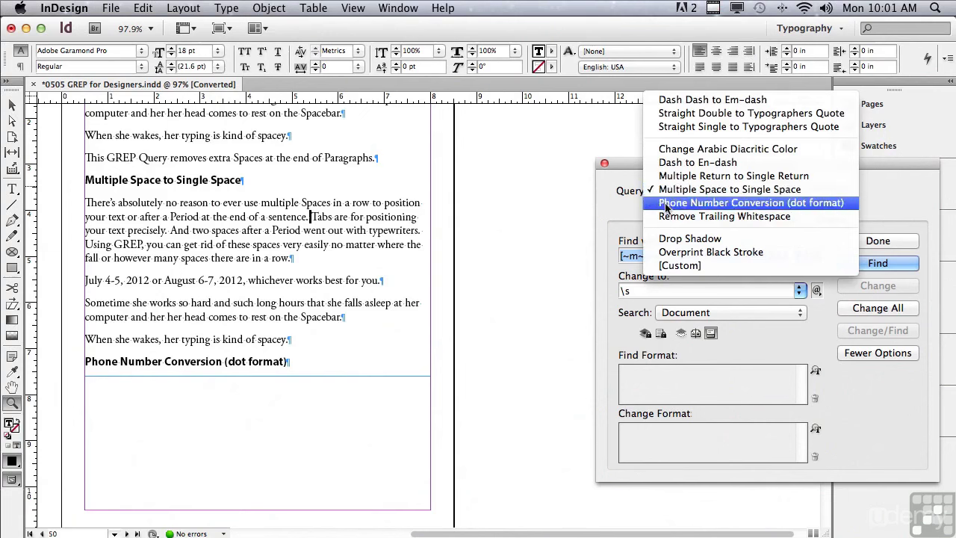
click(666, 203)
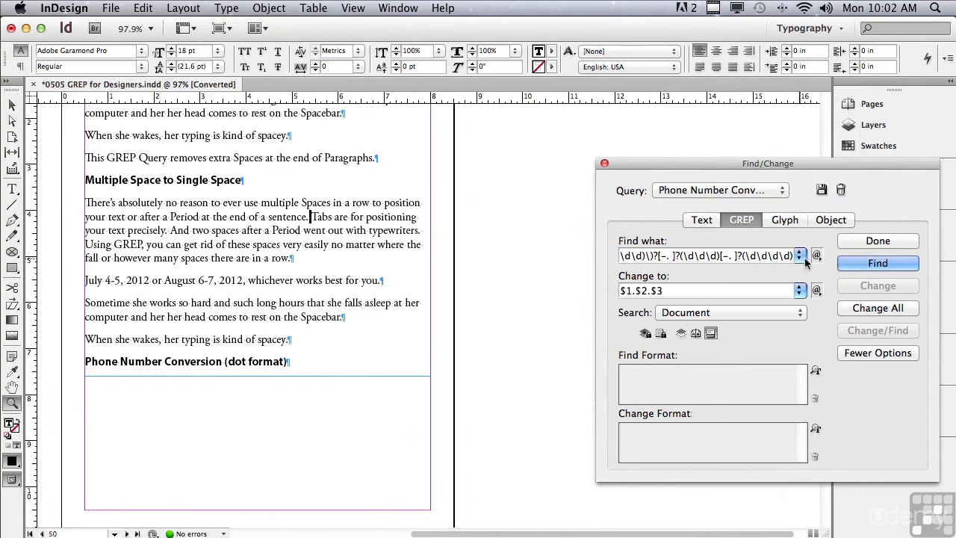
key(Return)
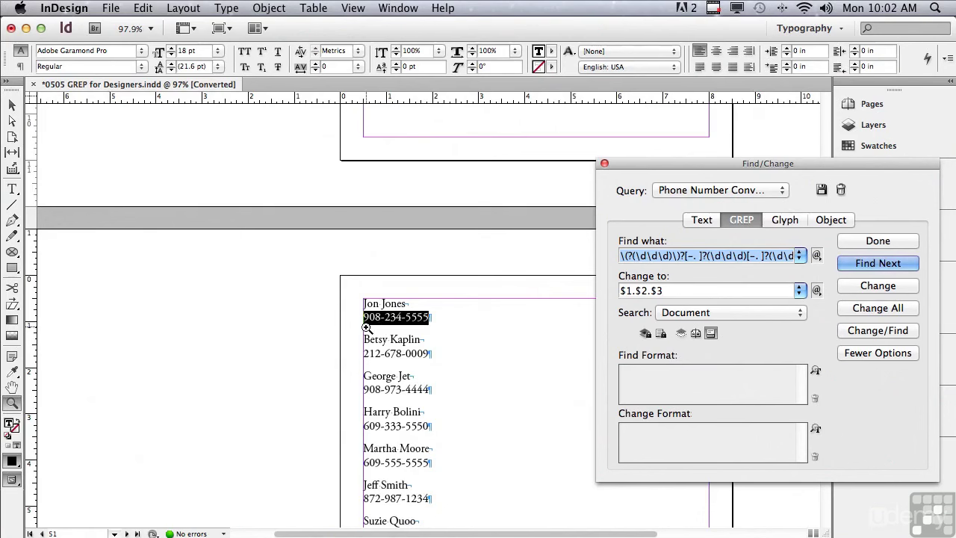
click(846, 288)
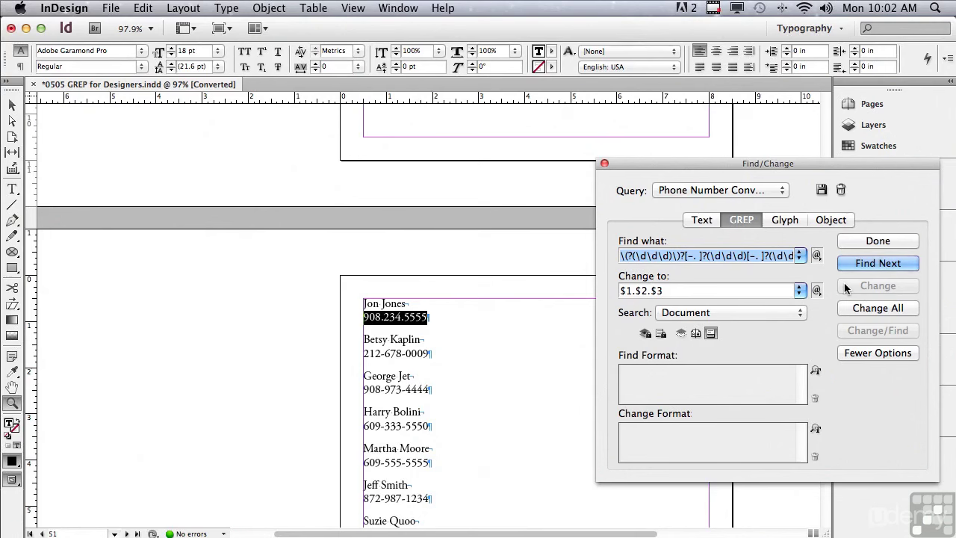
click(851, 314)
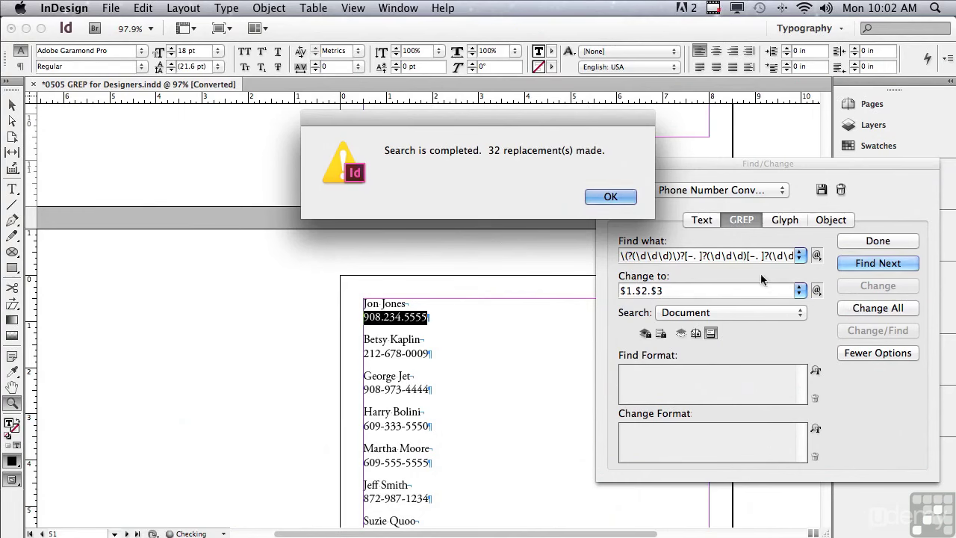
click(616, 195)
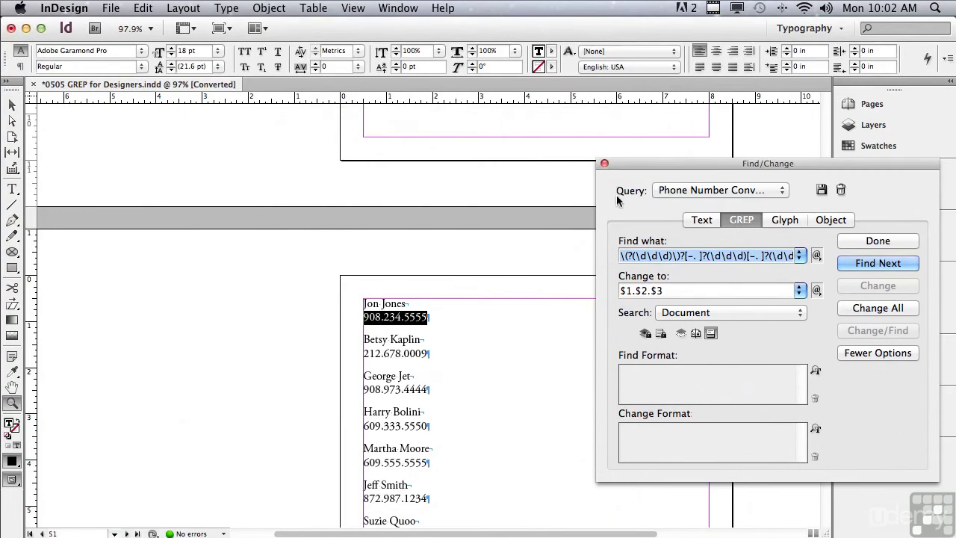